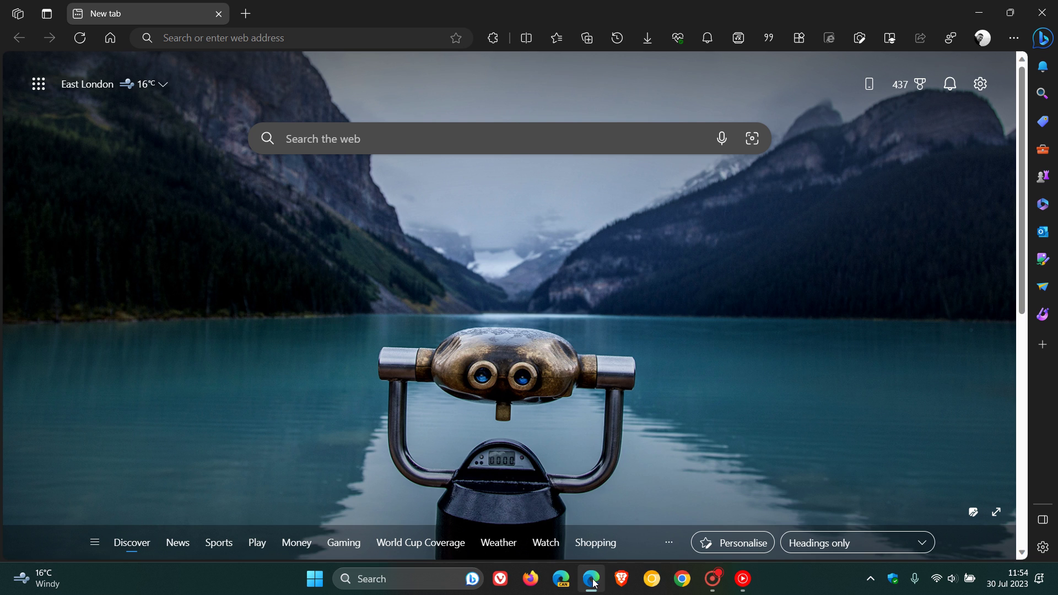
# Step: Open Properties for the Microsoft Edge shortcut from the taskbar jump list
pyautogui.moveTo(594, 585)
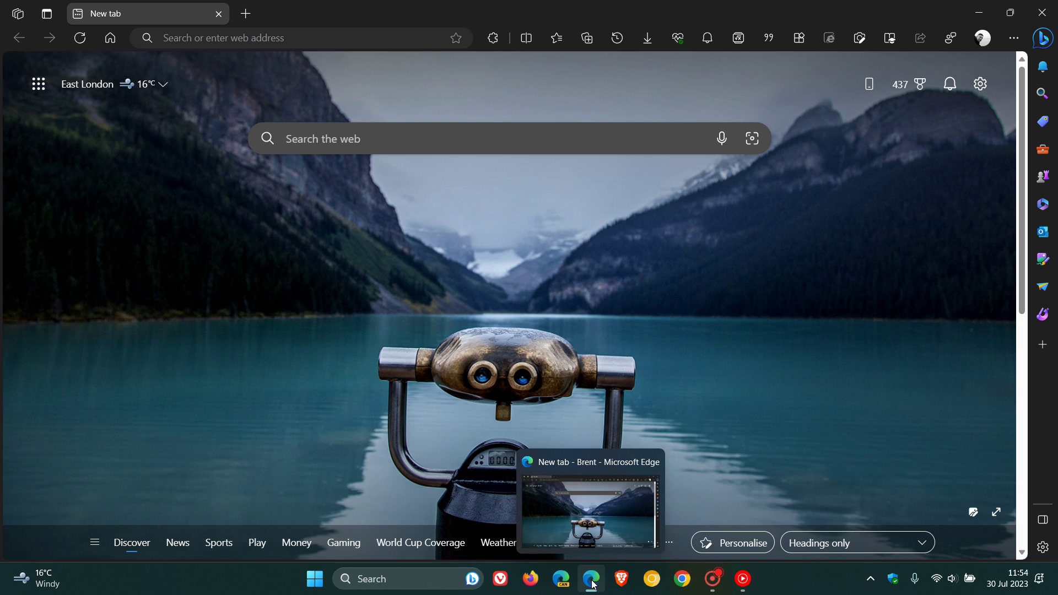
pyautogui.rightClick(594, 585)
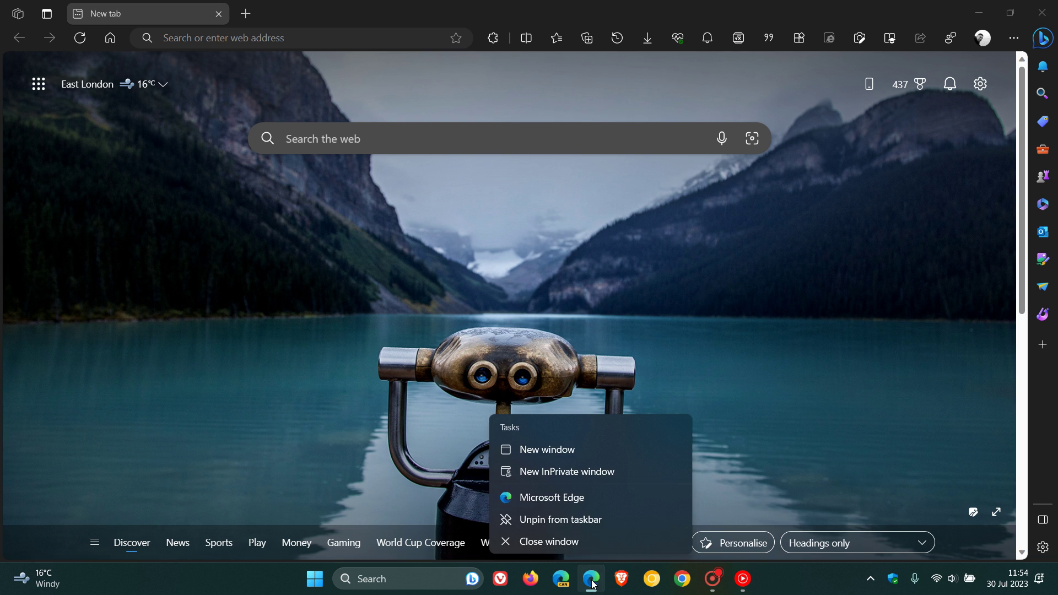
pyautogui.rightClick(579, 501)
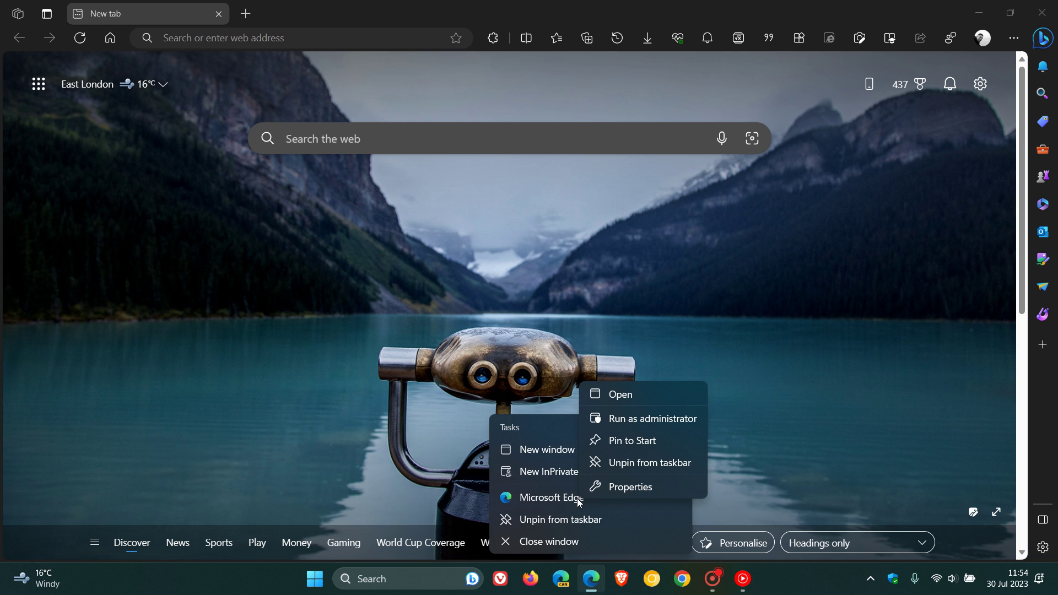
pyautogui.click(631, 488)
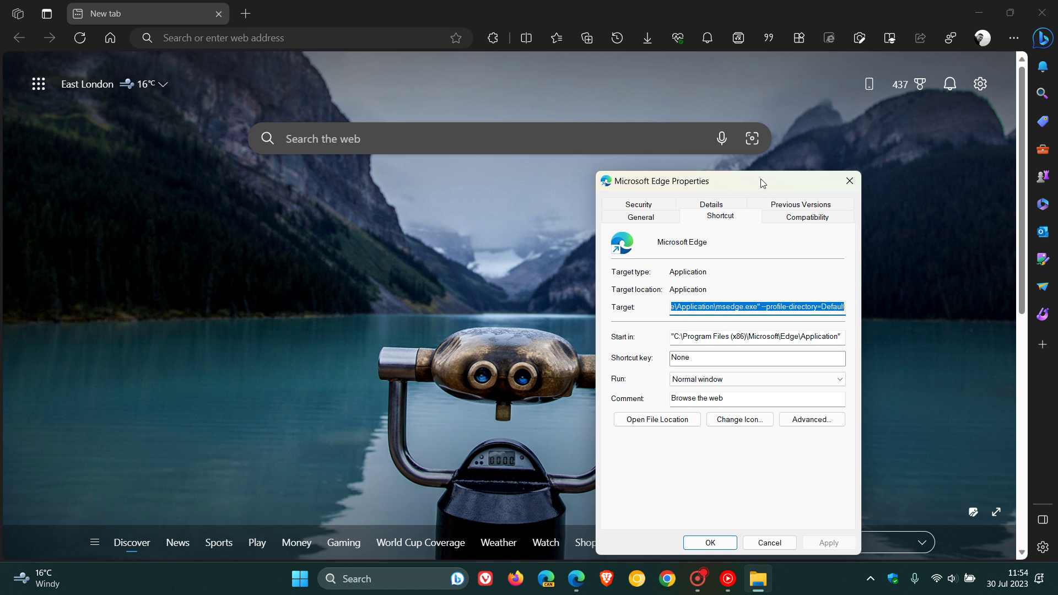
# Step: Swap the Target's --profile-directory=Default for --enable-features=msShorelineStandaloneSidebar and apply it
pyautogui.moveTo(762, 179); pyautogui.dragTo(589, 174)
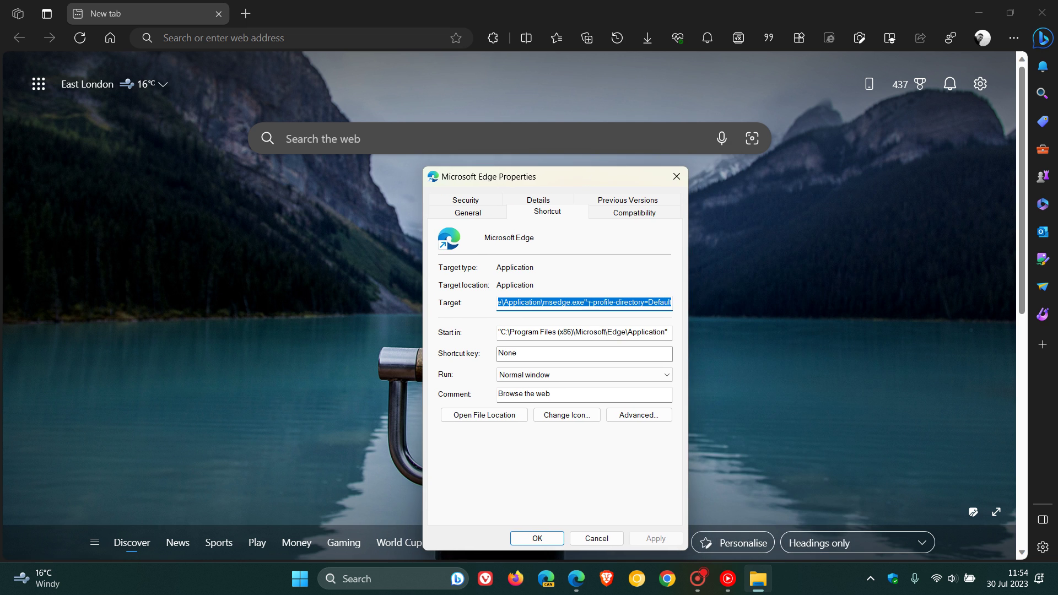
pyautogui.press('End')
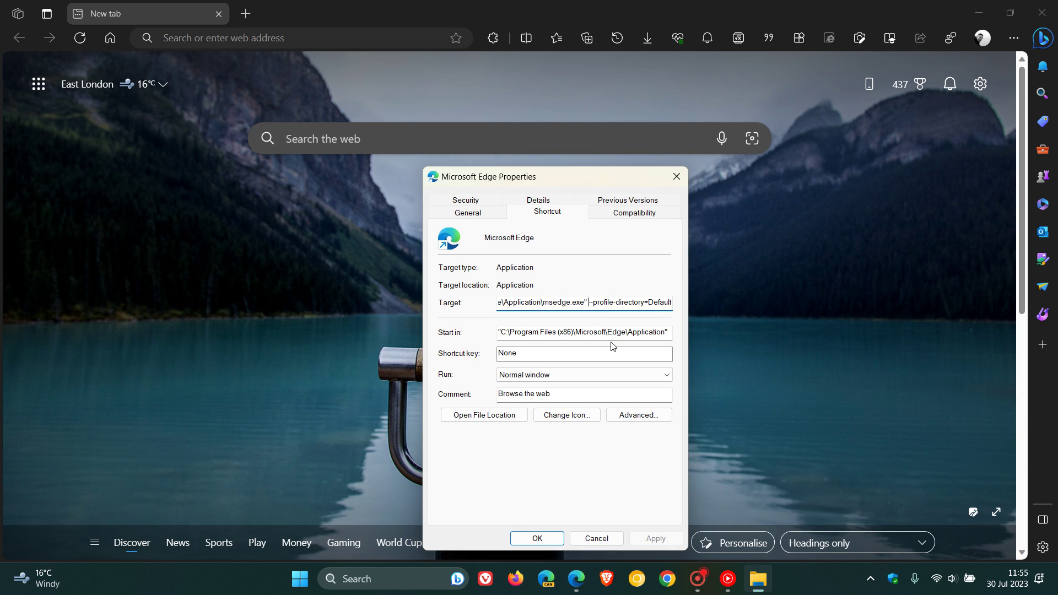
pyautogui.click(586, 302)
pyautogui.press('Delete')
pyautogui.press('Delete')
pyautogui.press('Delete')
pyautogui.press('Delete')
pyautogui.press('Delete')
pyautogui.press('Delete')
pyautogui.press('Delete')
pyautogui.press('Delete')
pyautogui.press('Delete')
pyautogui.press('Delete')
pyautogui.press('Delete')
pyautogui.press('Delete')
pyautogui.press('Delete')
pyautogui.press('Delete')
pyautogui.press('Delete')
pyautogui.press('Delete')
pyautogui.press('Delete')
pyautogui.press('Delete')
pyautogui.press('Delete')
pyautogui.press('Delete')
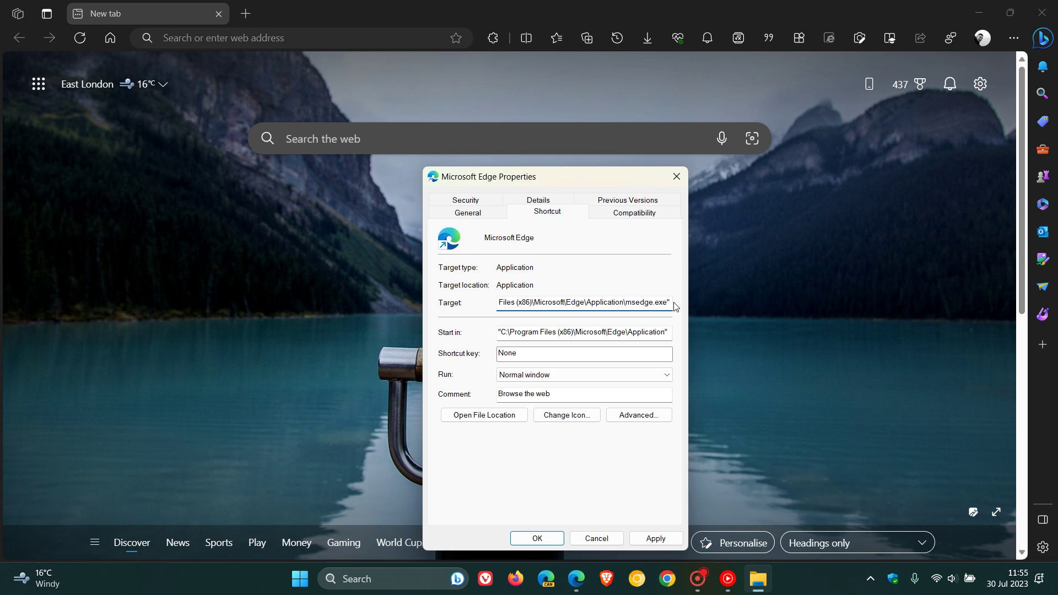
pyautogui.rightClick(672, 303)
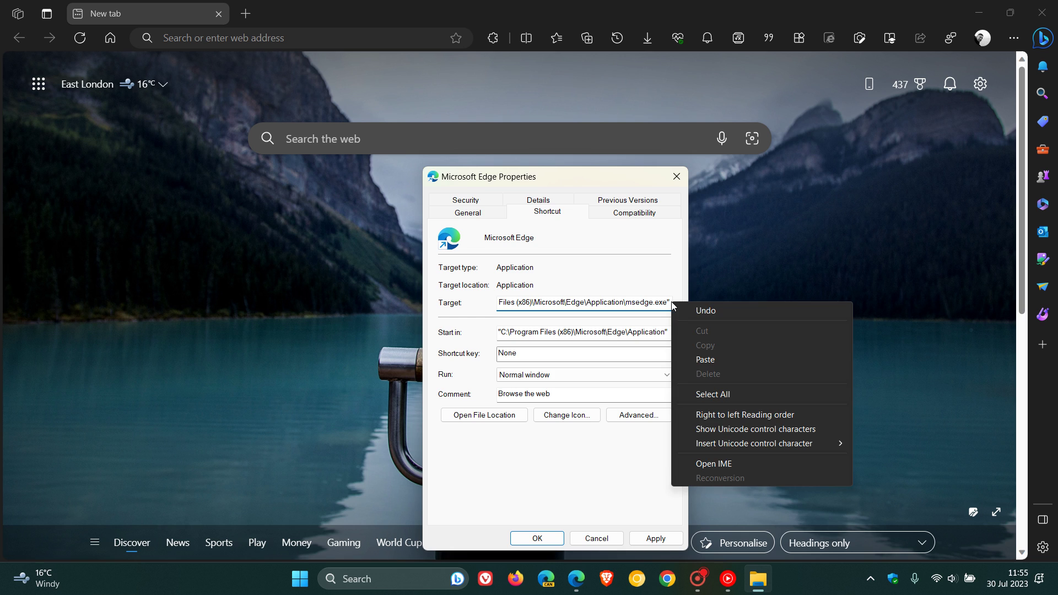
pyautogui.click(705, 360)
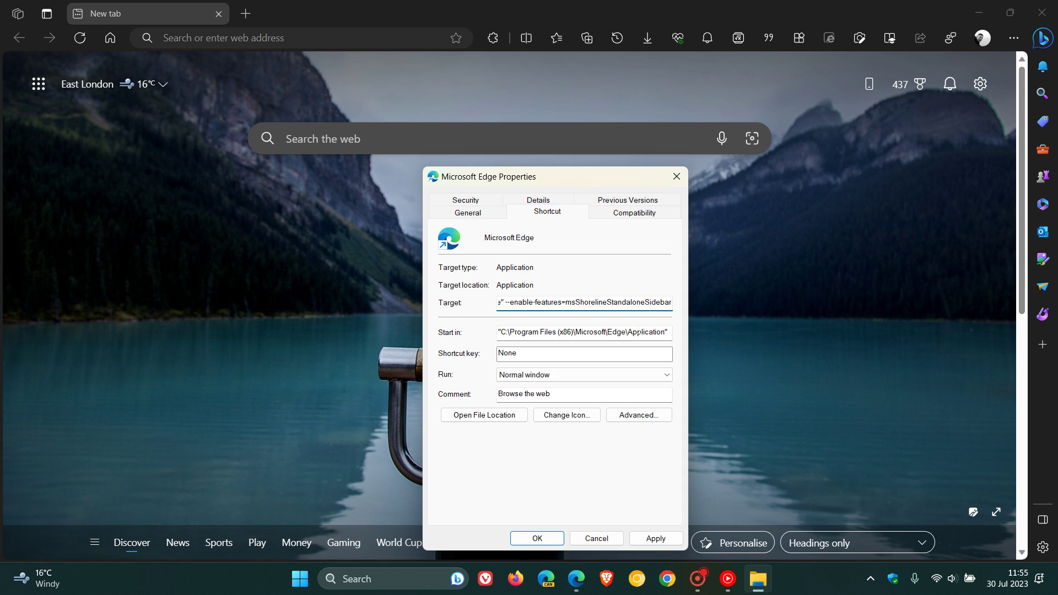
pyautogui.click(656, 538)
# Step: Confirm the shortcut Properties with OK and close Edge to restart it
pyautogui.click(537, 537)
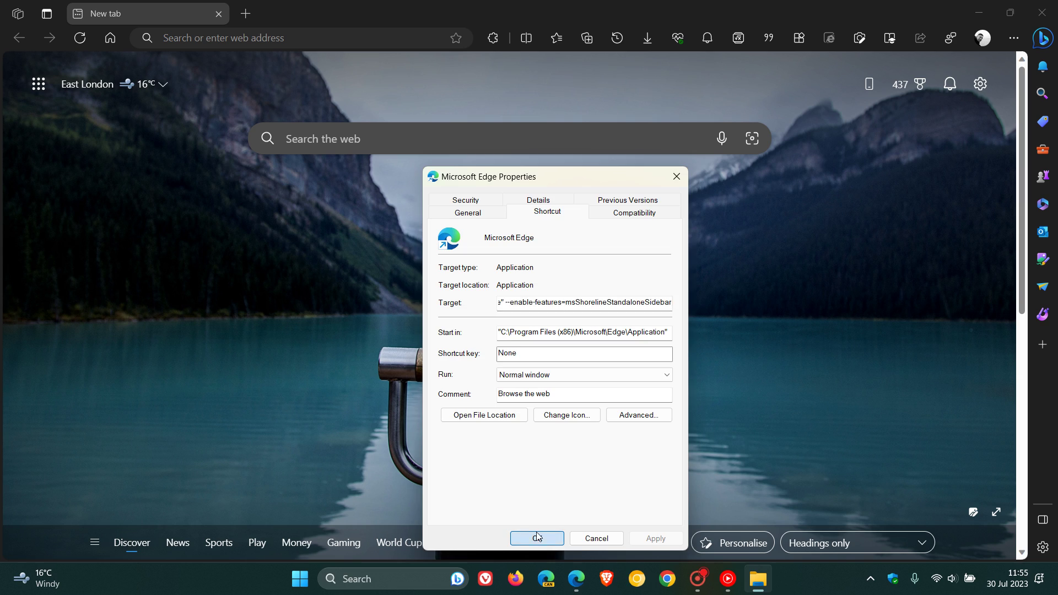
pyautogui.click(1043, 17)
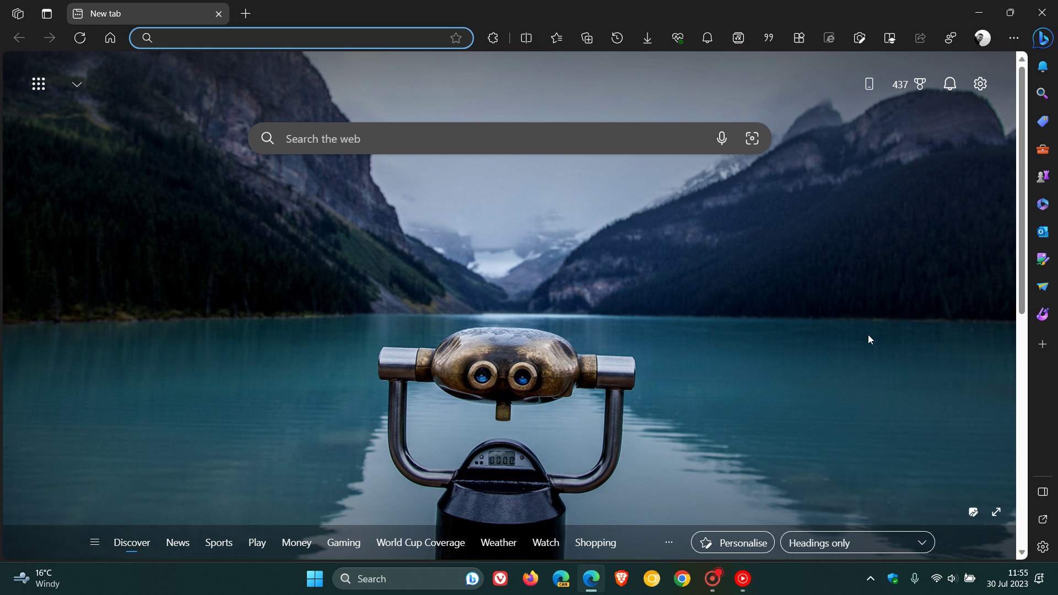
# Step: Detach the sidebar, restore down and minimize the browser, then open Bing Chat from the sidebar
pyautogui.click(1043, 521)
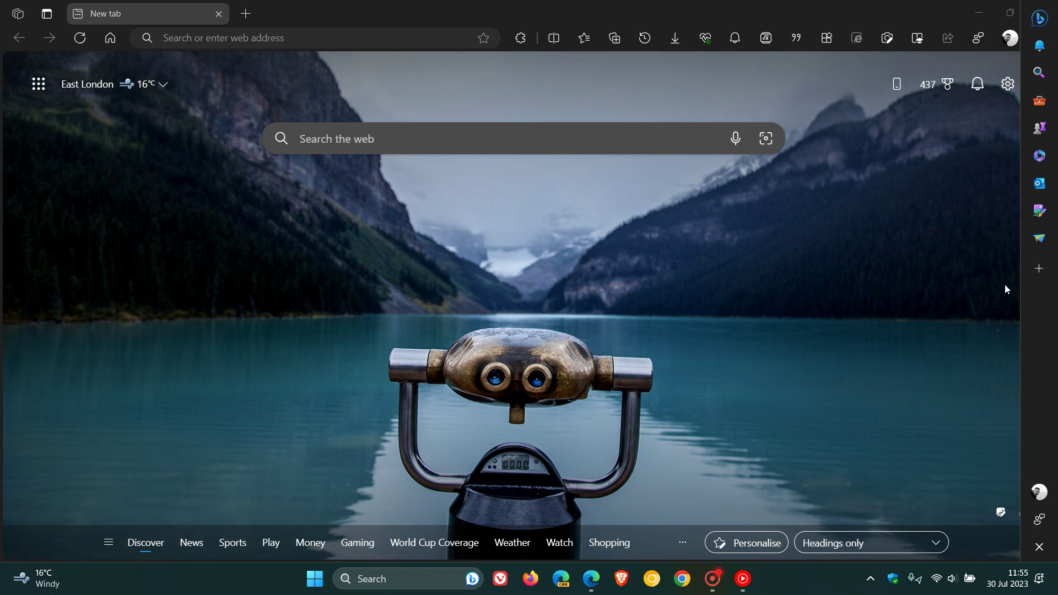
pyautogui.click(972, 22)
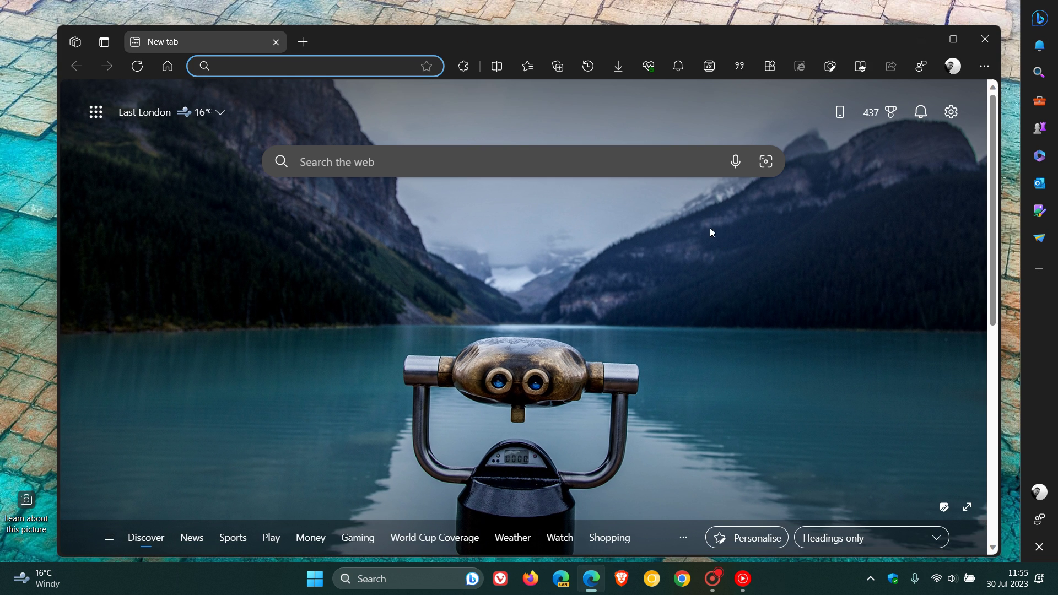
pyautogui.moveTo(761, 32); pyautogui.dragTo(652, 39)
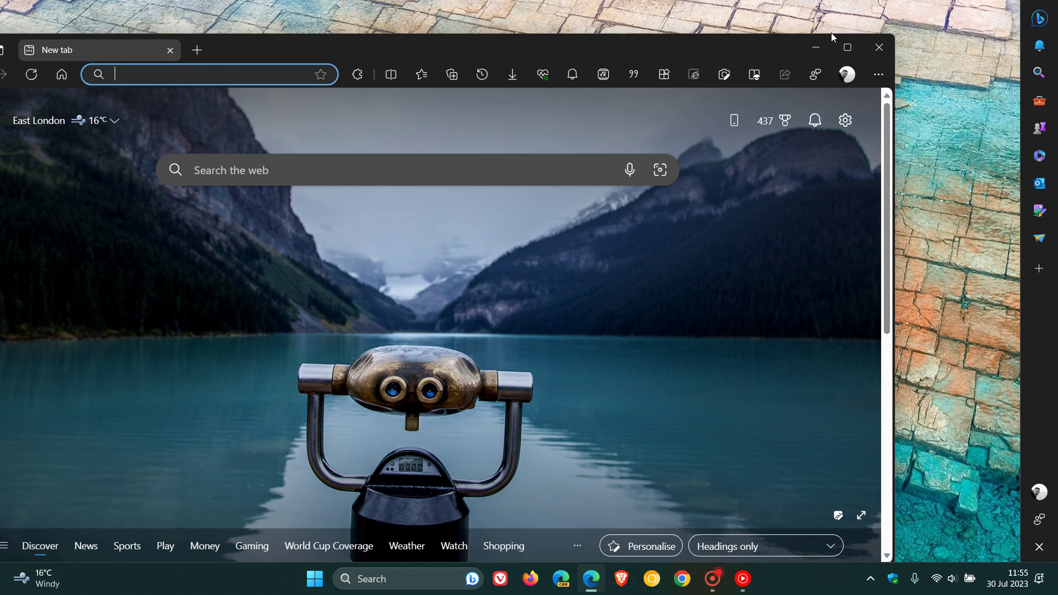
pyautogui.click(814, 46)
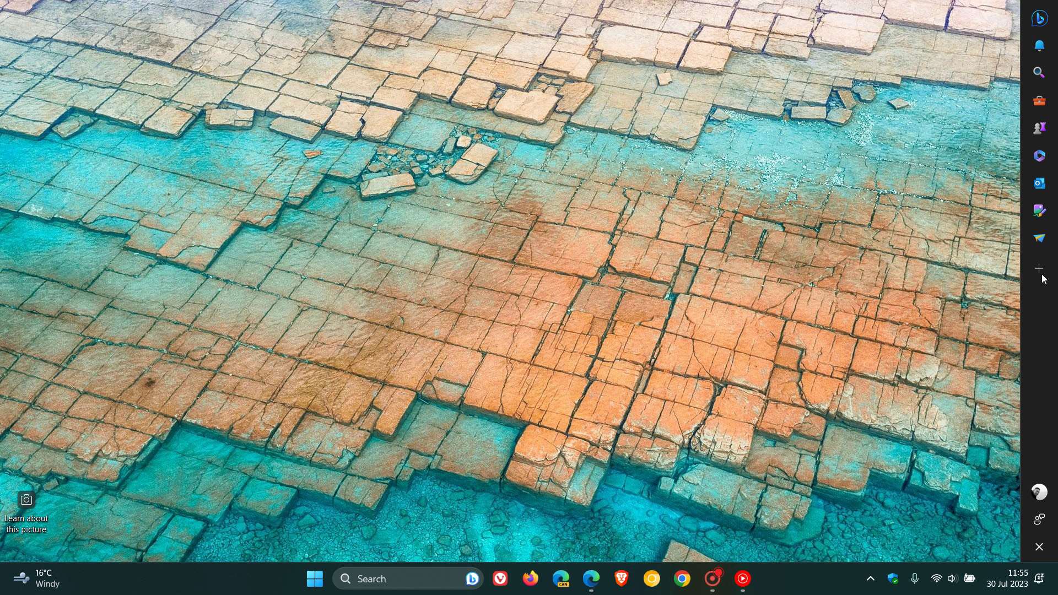
pyautogui.click(1040, 21)
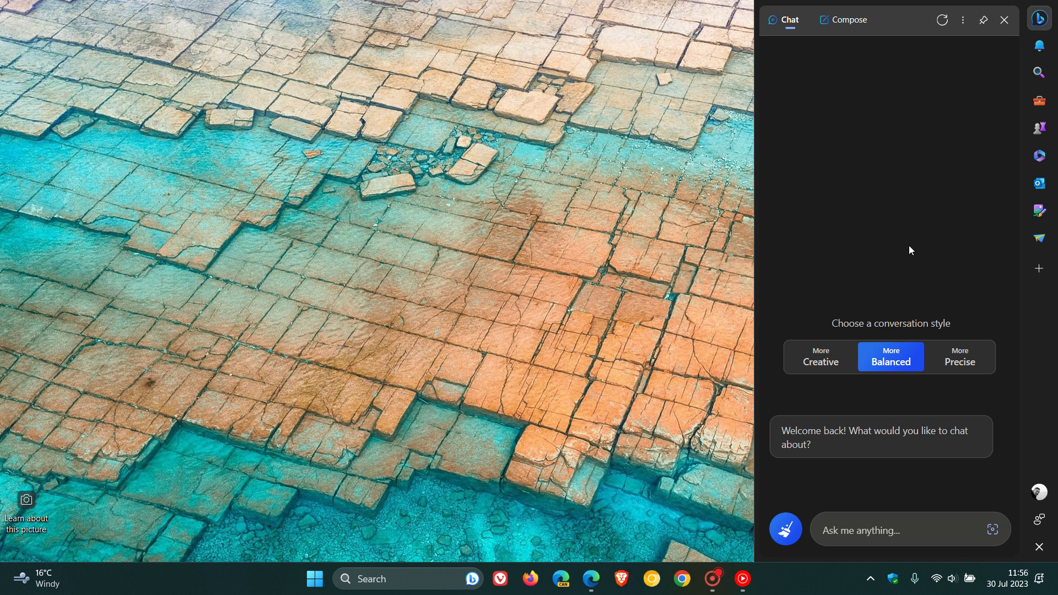
# Step: Close the Bing Chat pane and restore the New tab window from the taskbar preview
pyautogui.click(1005, 21)
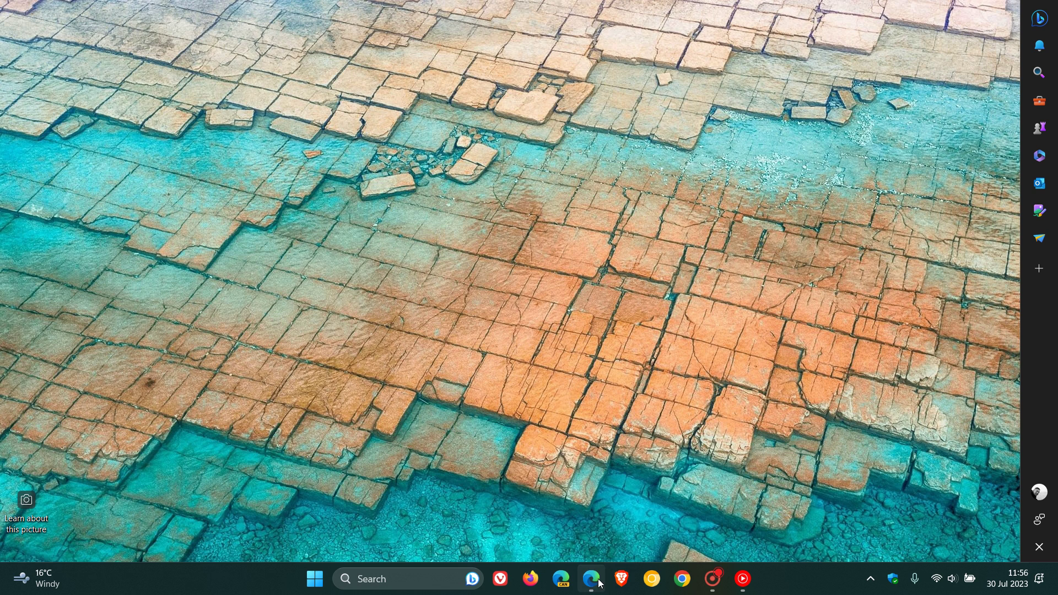
pyautogui.moveTo(591, 578)
pyautogui.click(646, 512)
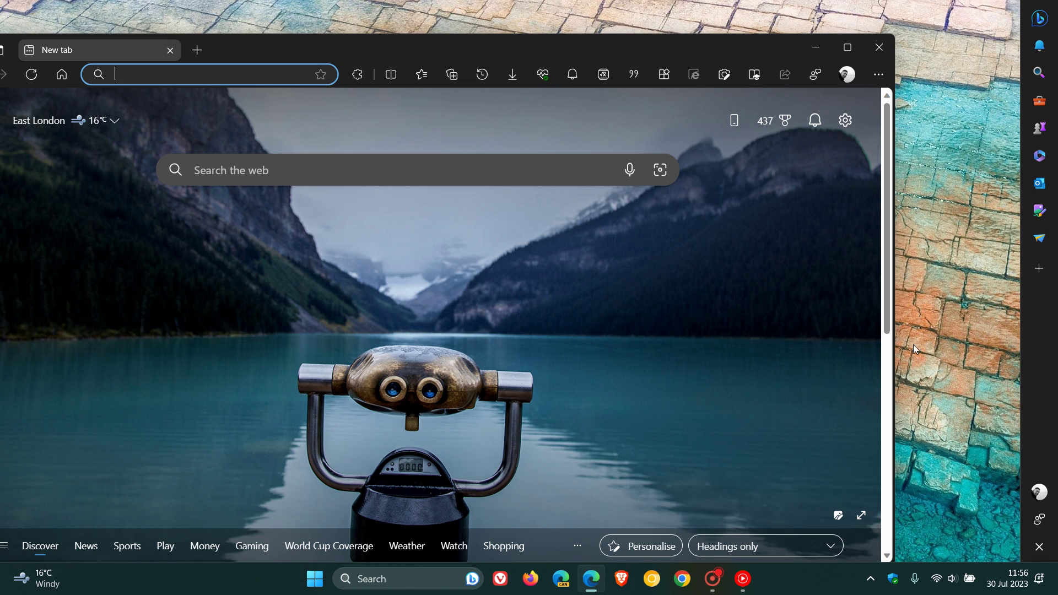
# Step: Attach the sidebar back to Edge and maximize the browser window
pyautogui.click(1041, 551)
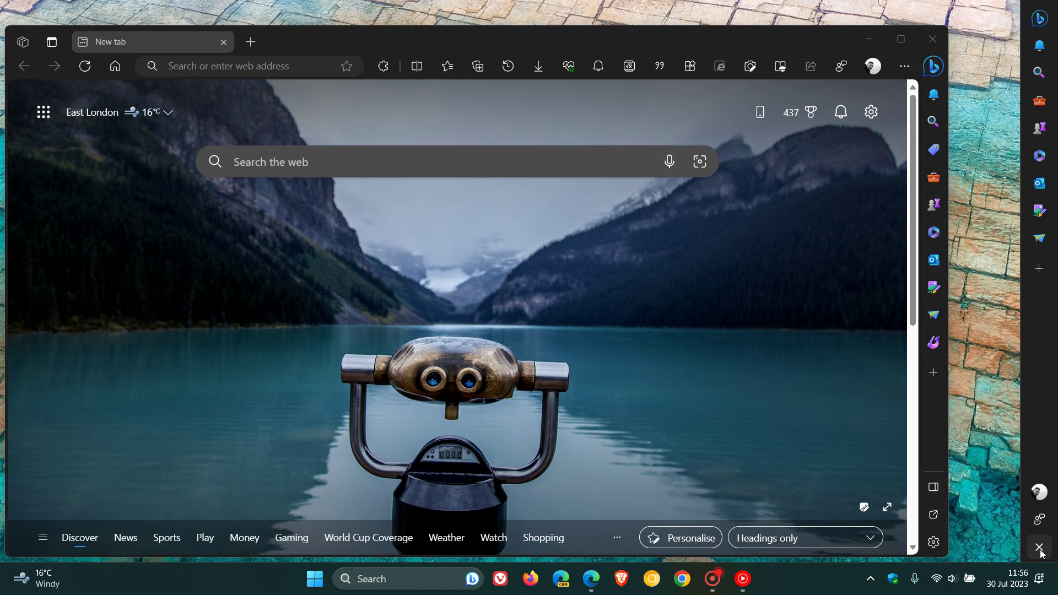
pyautogui.click(901, 38)
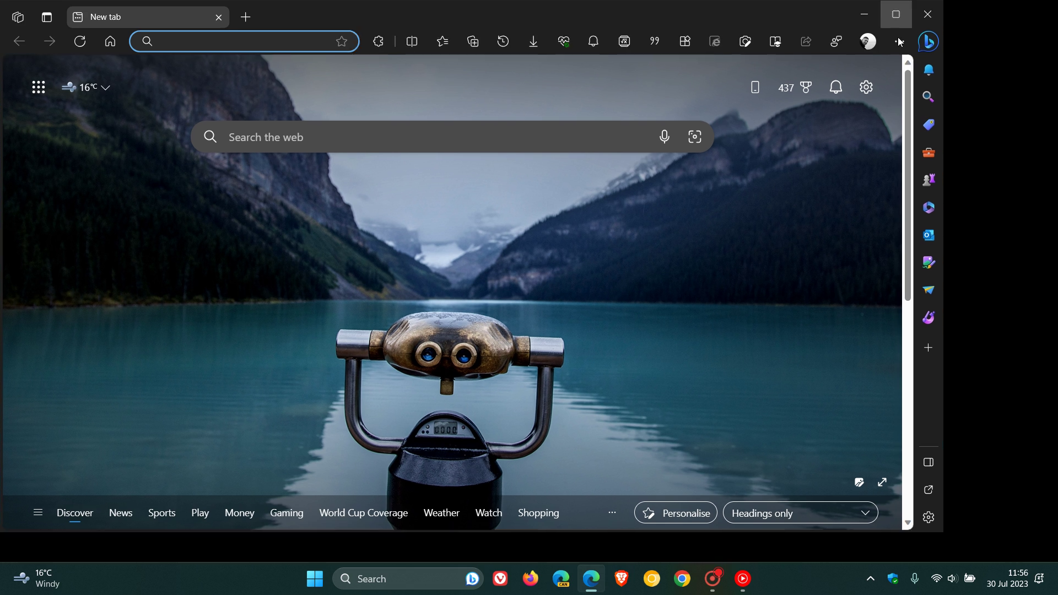